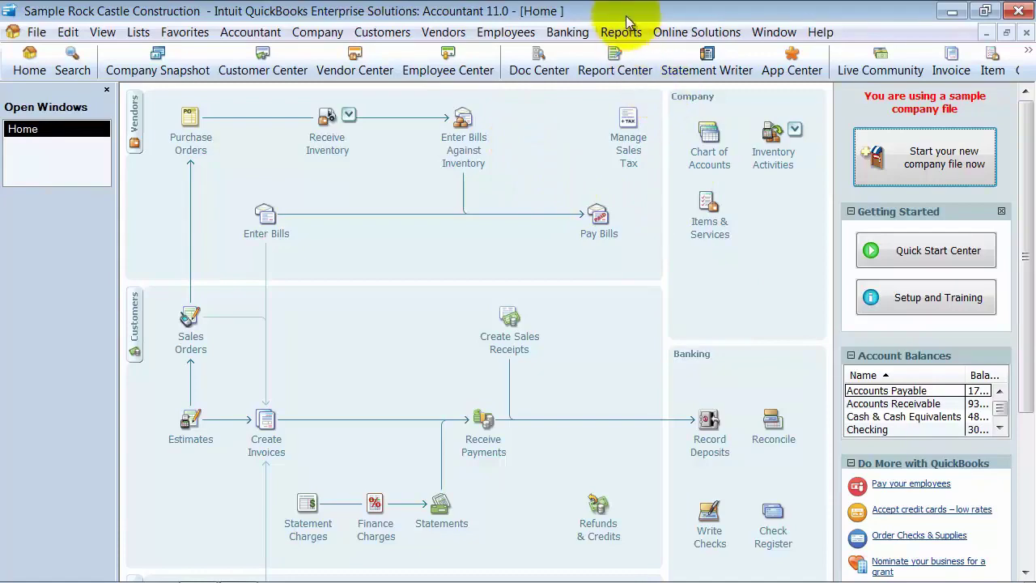
- Open Profit & Loss Standard from the Reports > Company & Financial menu for Rock Castle Construction
click(624, 33)
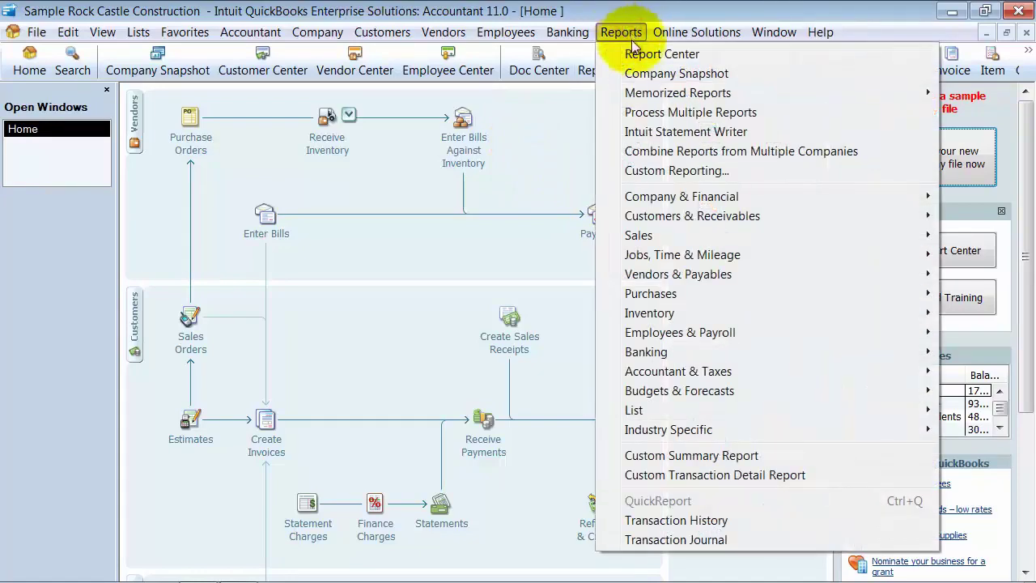
click(659, 185)
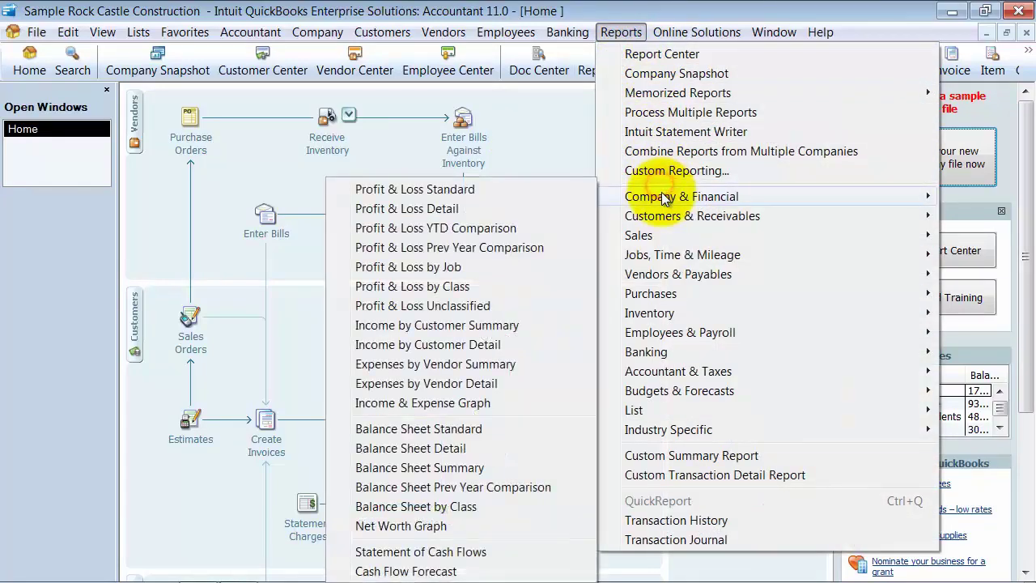
click(487, 194)
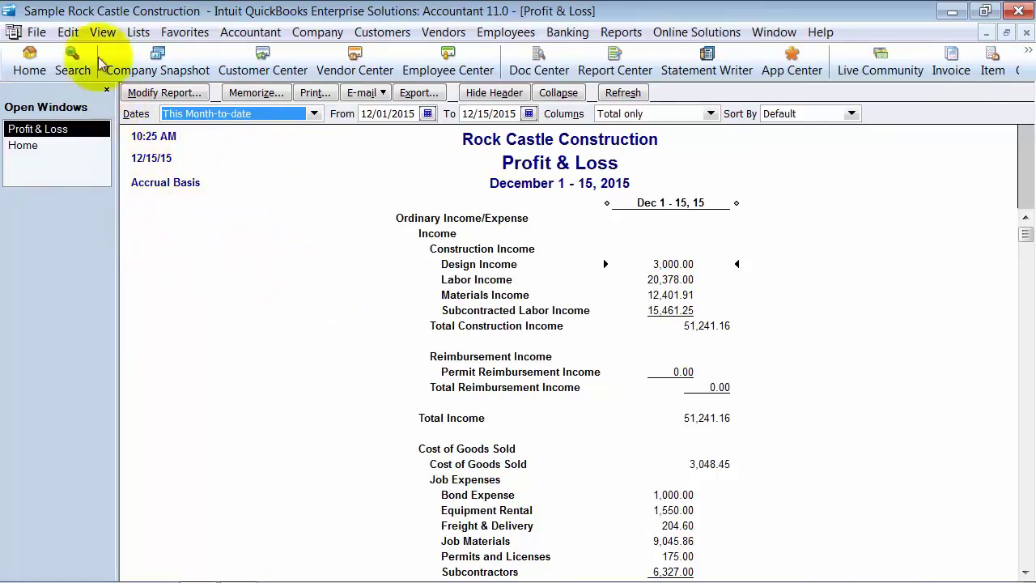
click(80, 36)
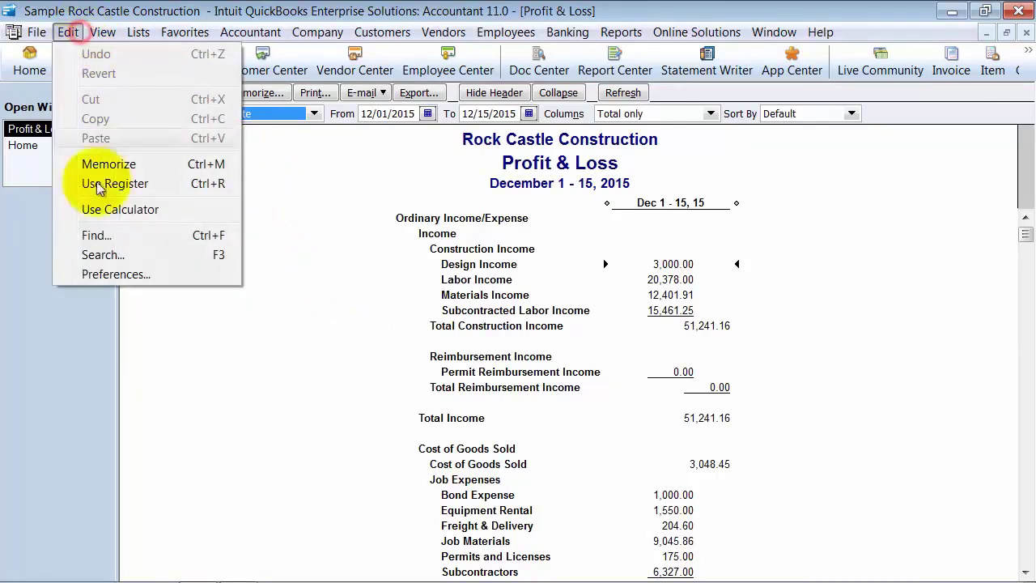
click(116, 273)
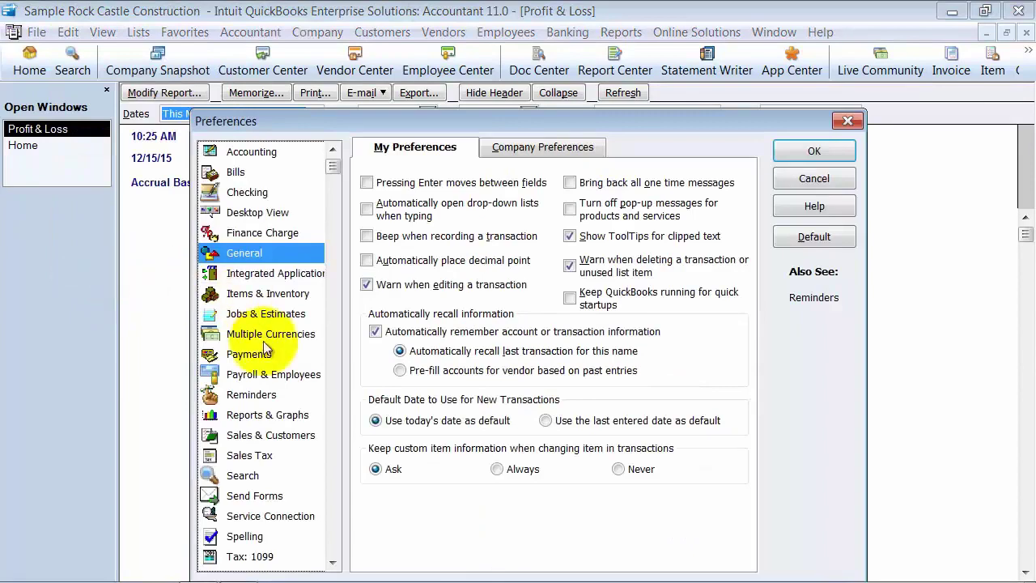
click(262, 416)
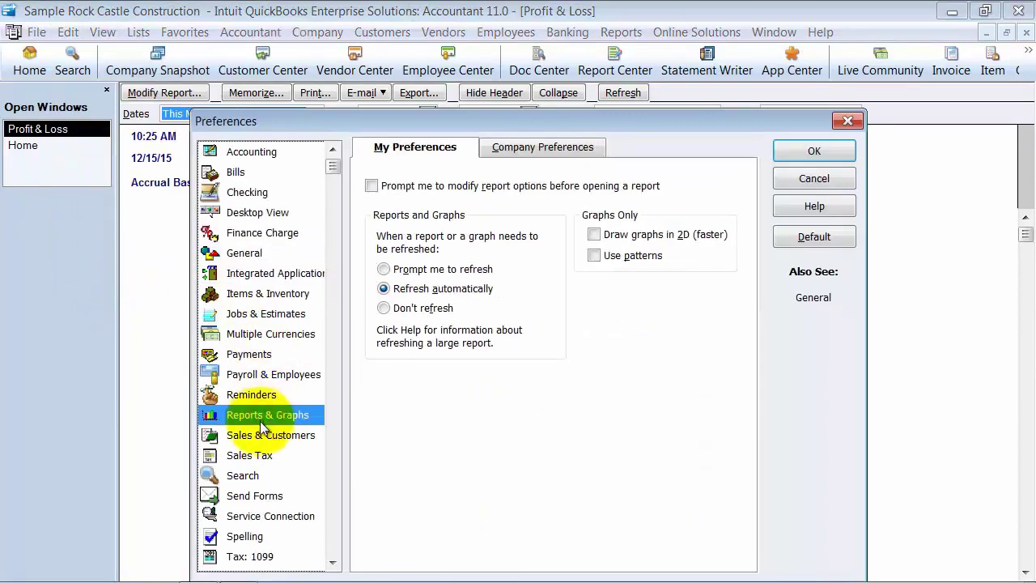
click(524, 148)
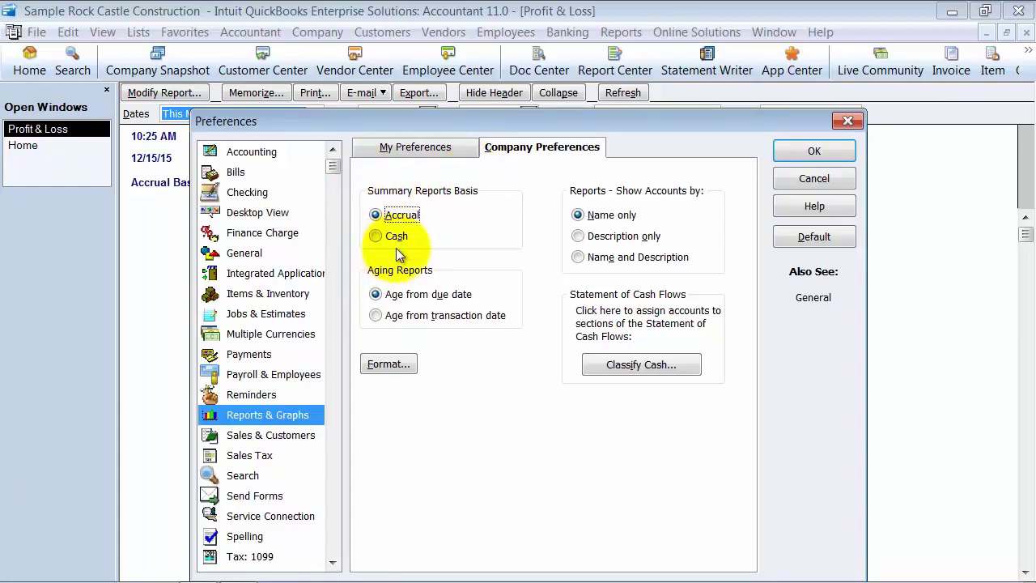
click(806, 154)
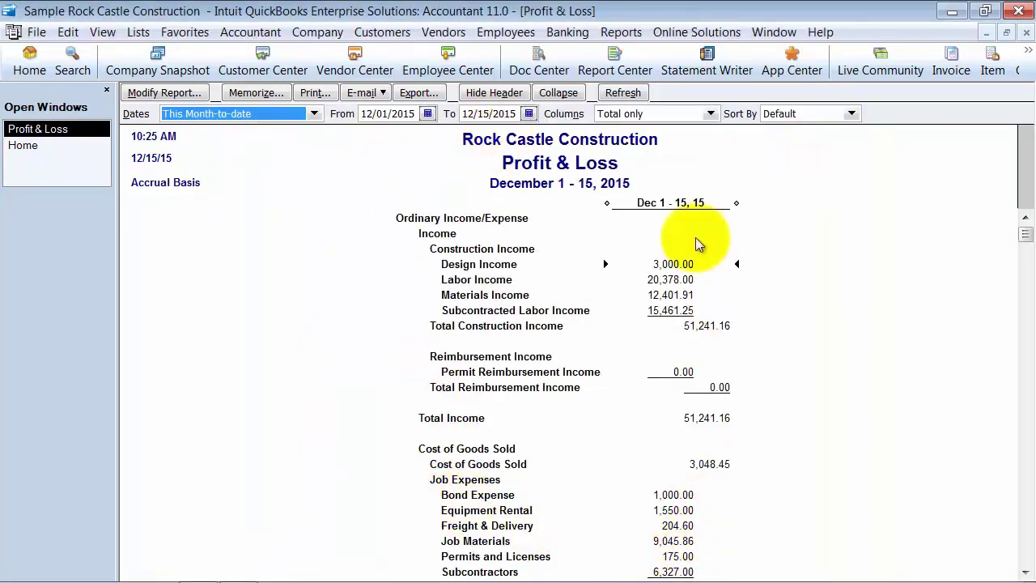
- Extend the Profit & Loss To date to 12/31/2015 and refresh the report
drag(735, 202, 738, 202)
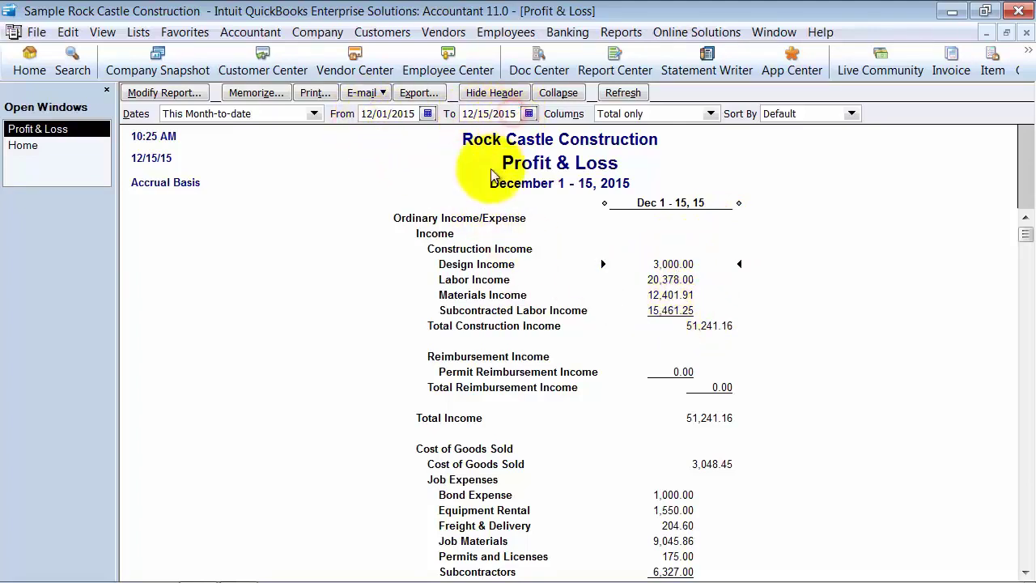
key(h)
key(Tab)
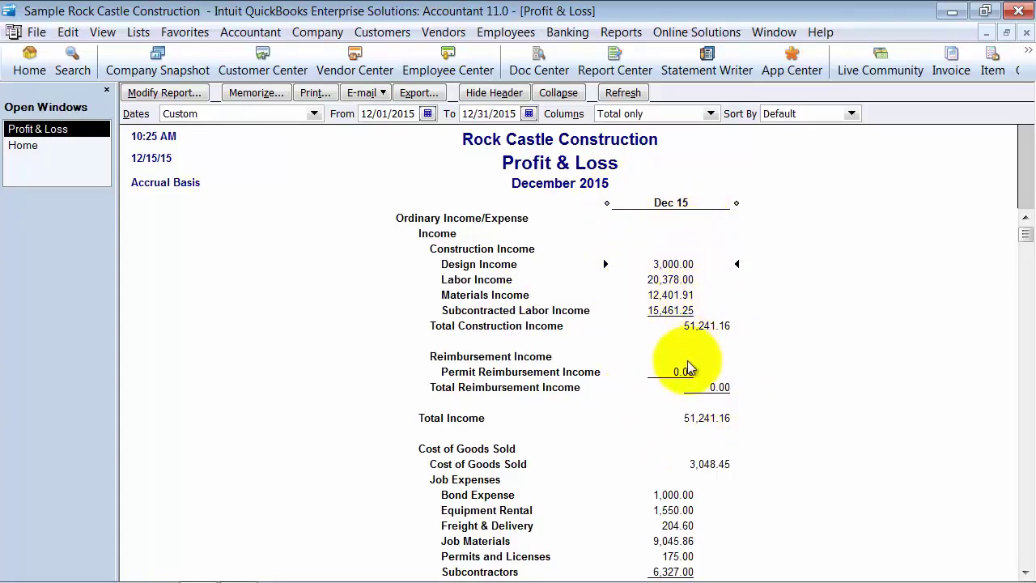
scroll(688, 368, down, 6)
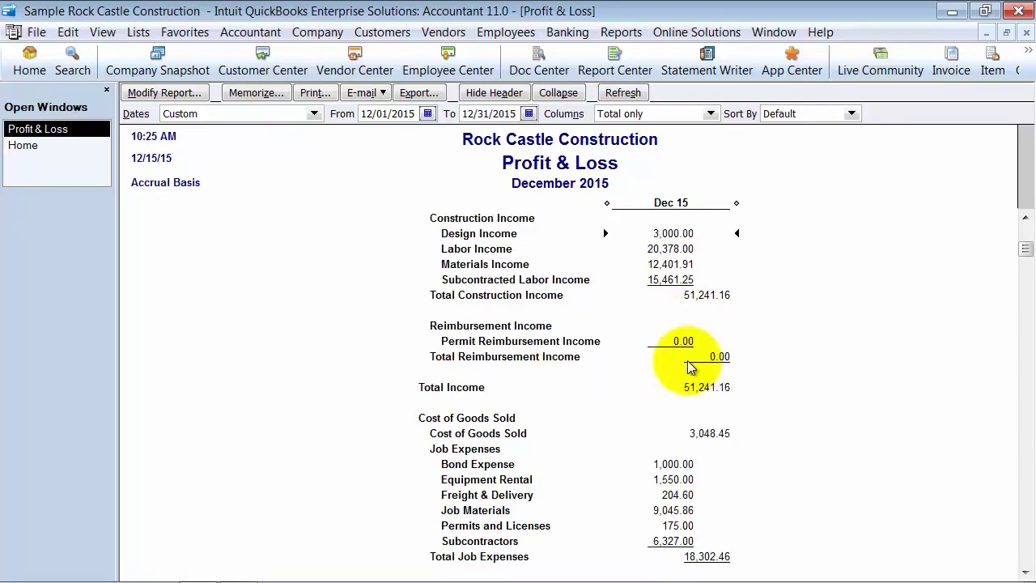
scroll(689, 367, down, 3)
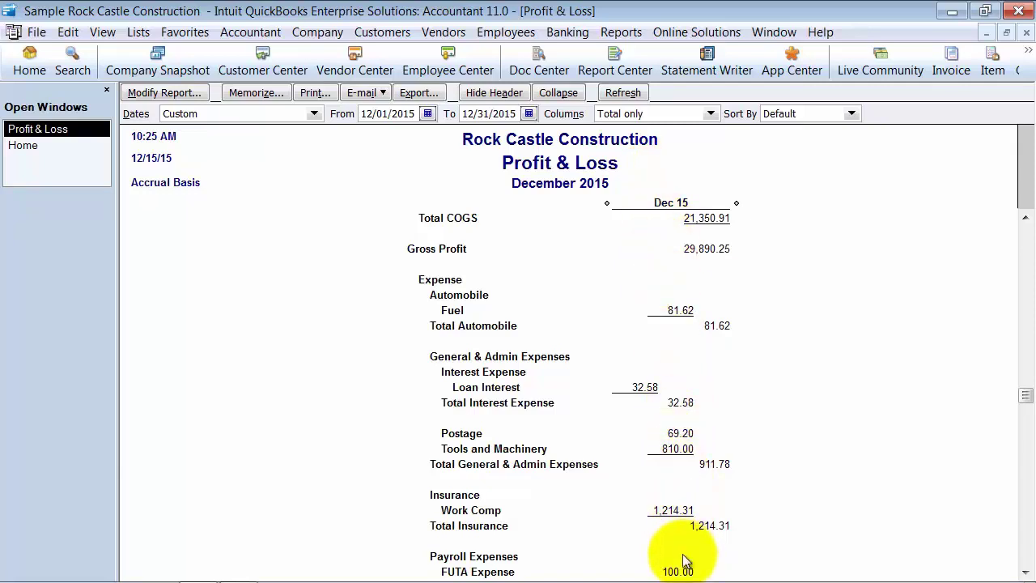
scroll(683, 508, down, 3)
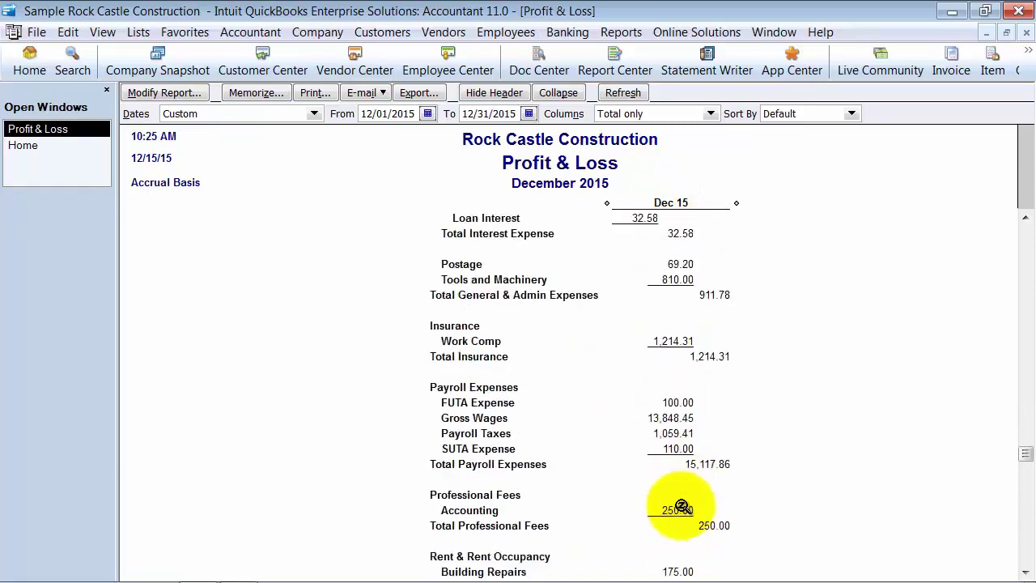
scroll(682, 507, down, 6)
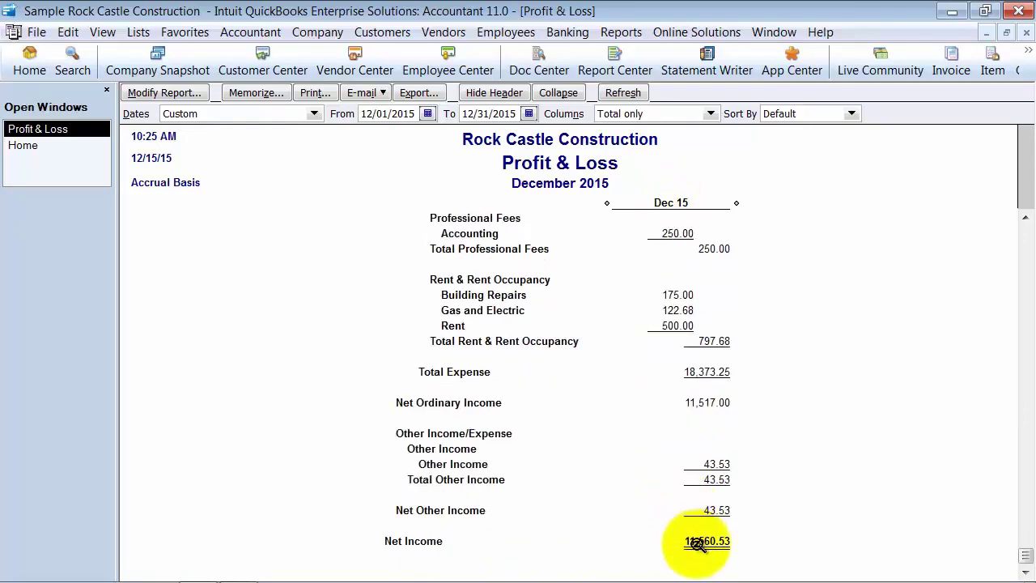
double_click(698, 542)
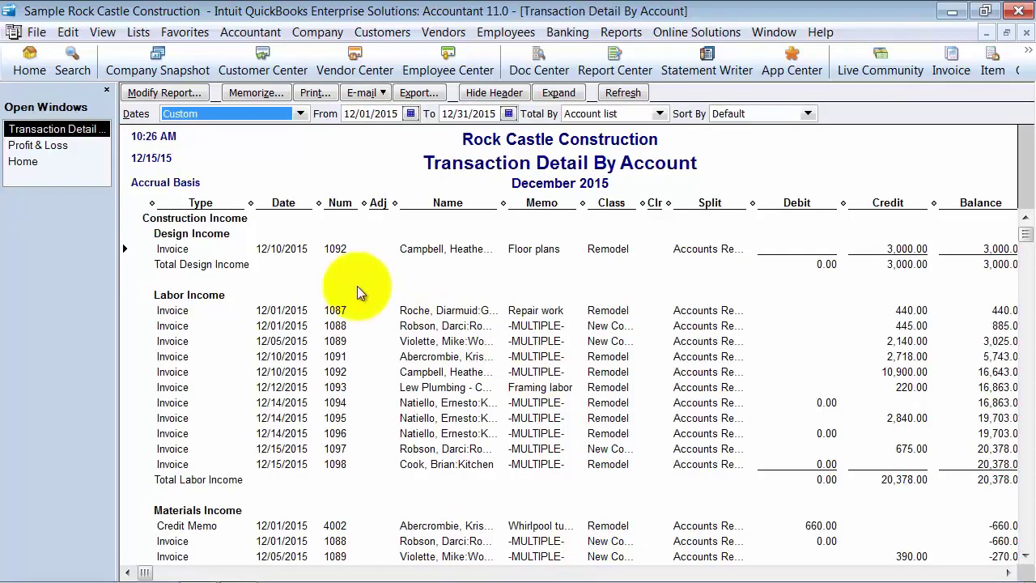
- Close the Transaction Detail By Account window and scroll the Profit & Loss back to the top
scroll(278, 267, down, 6)
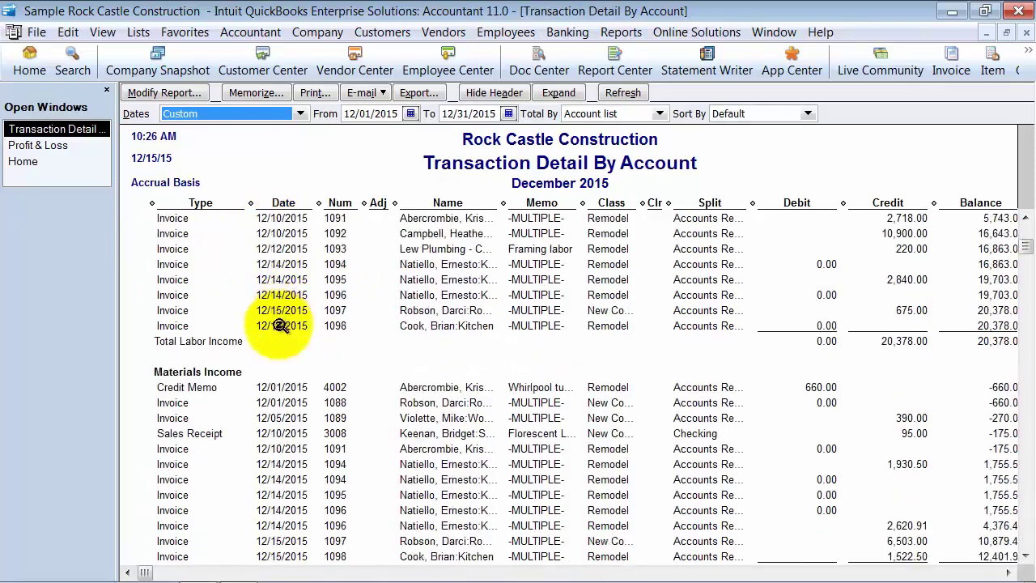
scroll(278, 346, down, 12)
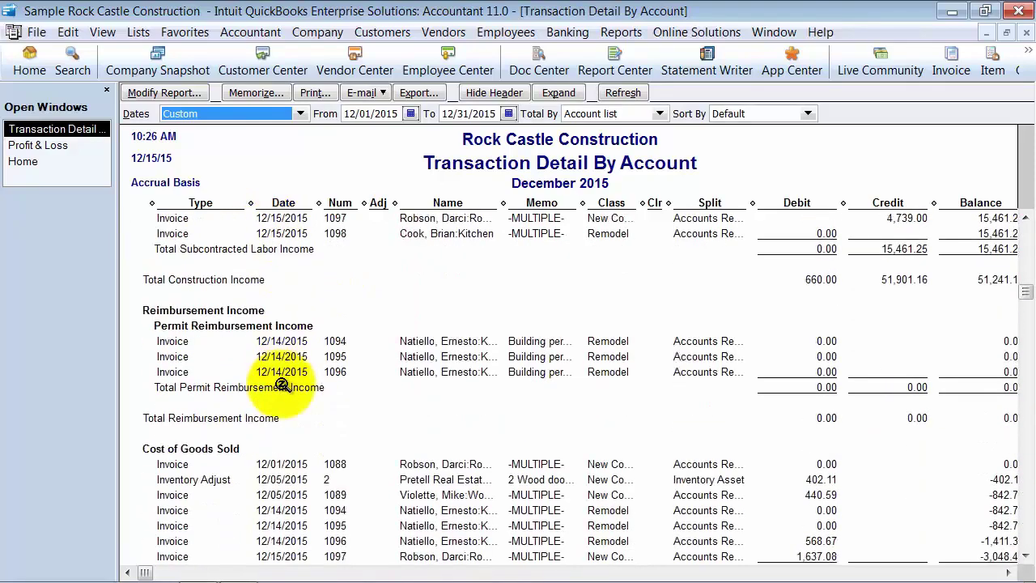
scroll(283, 386, down, 13)
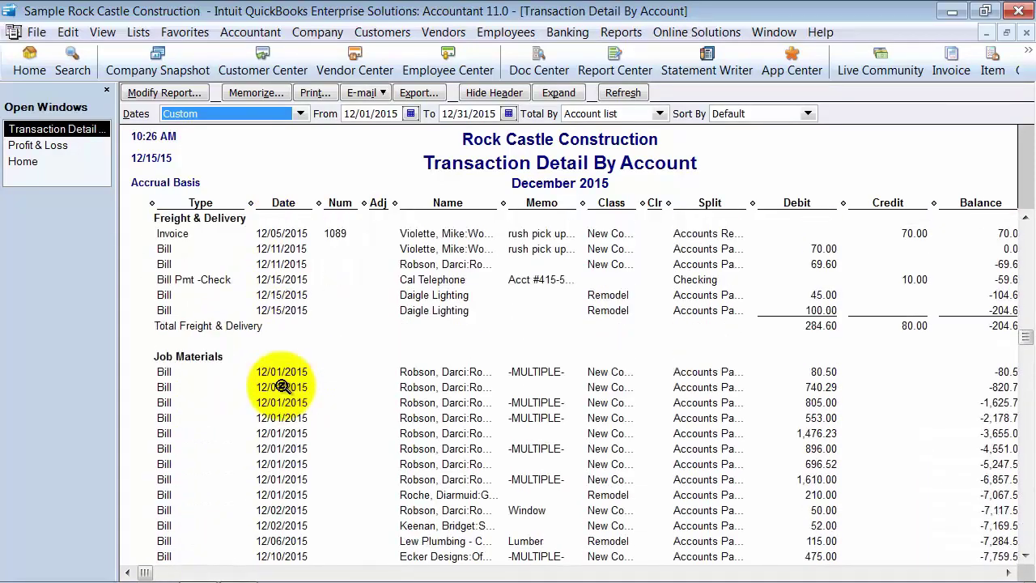
scroll(280, 387, down, 1)
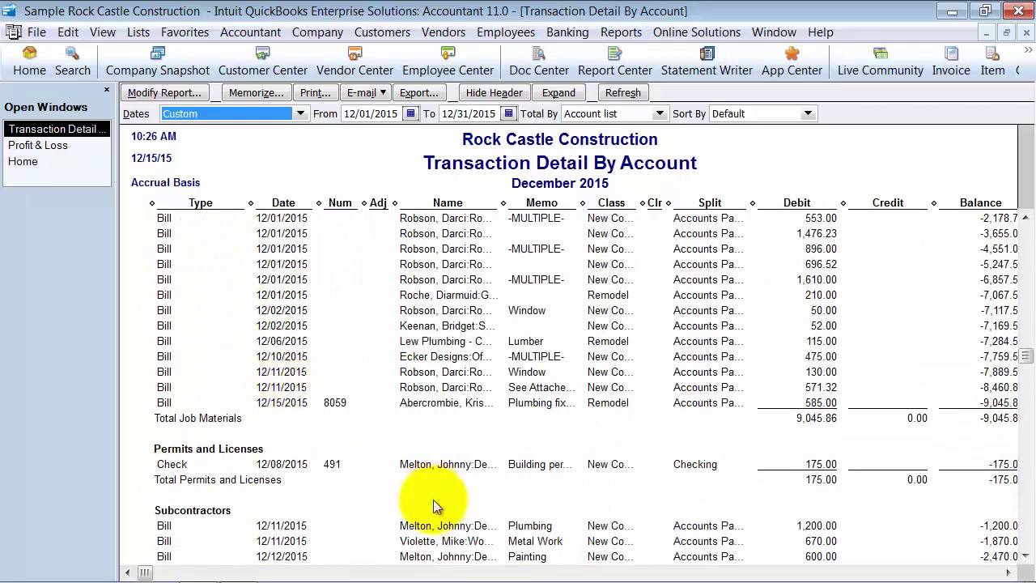
click(1026, 33)
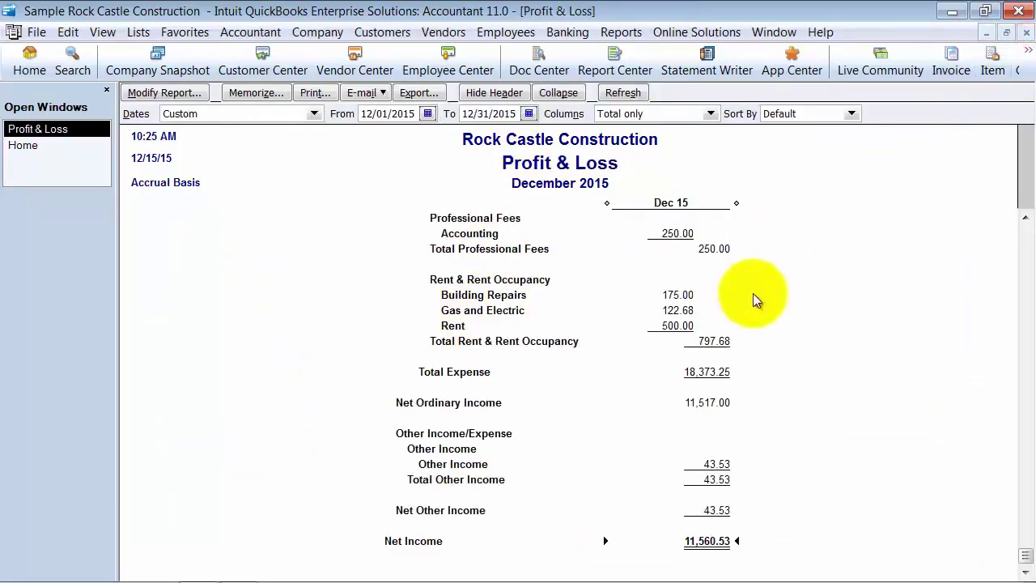
scroll(732, 306, up, 11)
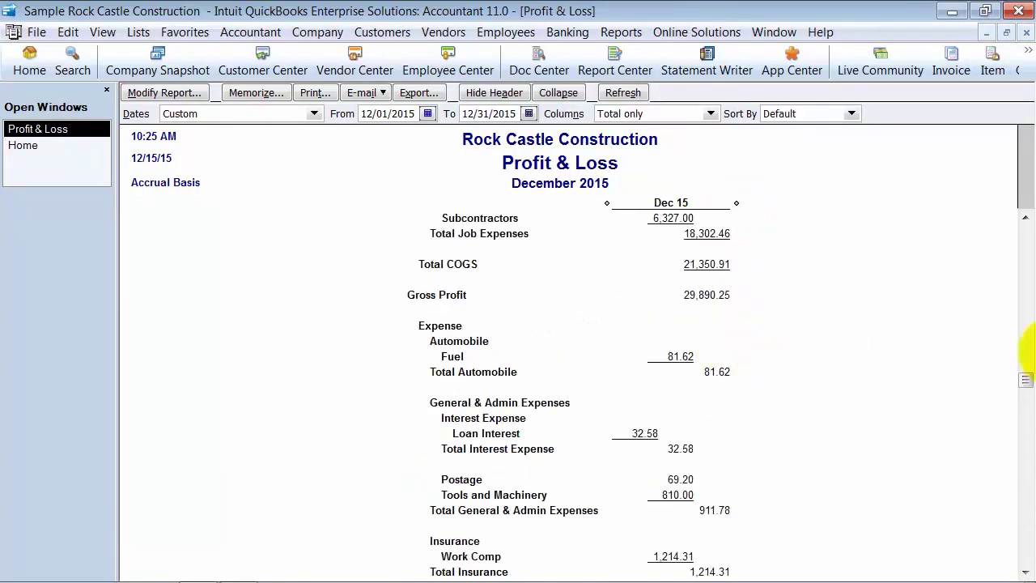
drag(1026, 380, 1024, 227)
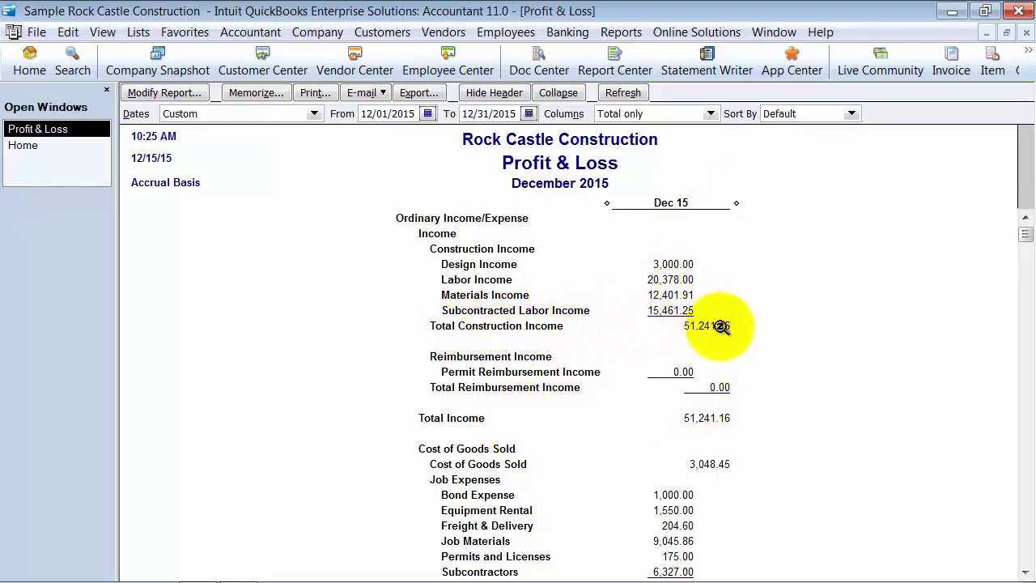
- Set the December 2015 Profit & Loss Report Basis to Cash via Modify Report
click(165, 92)
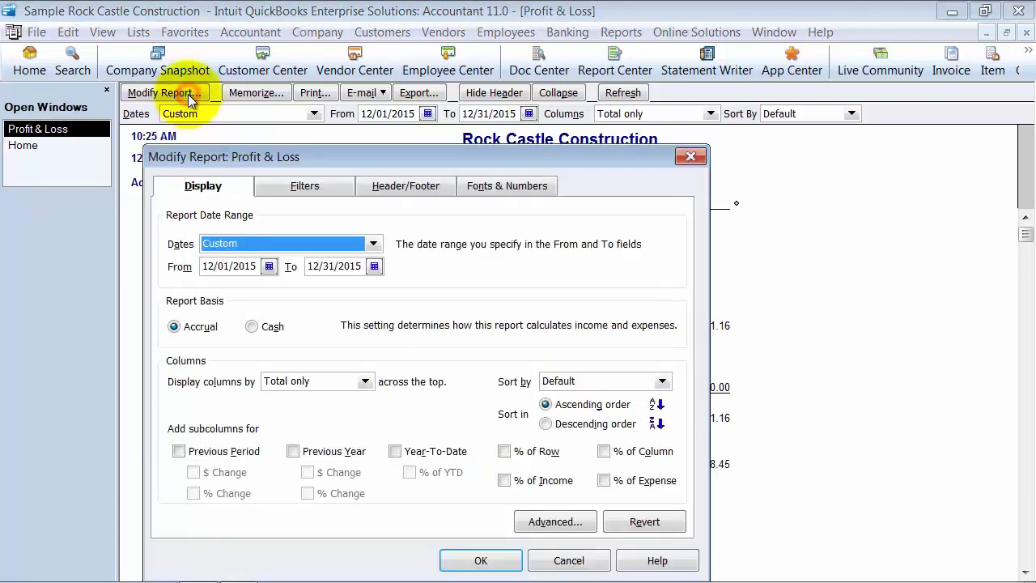
click(268, 326)
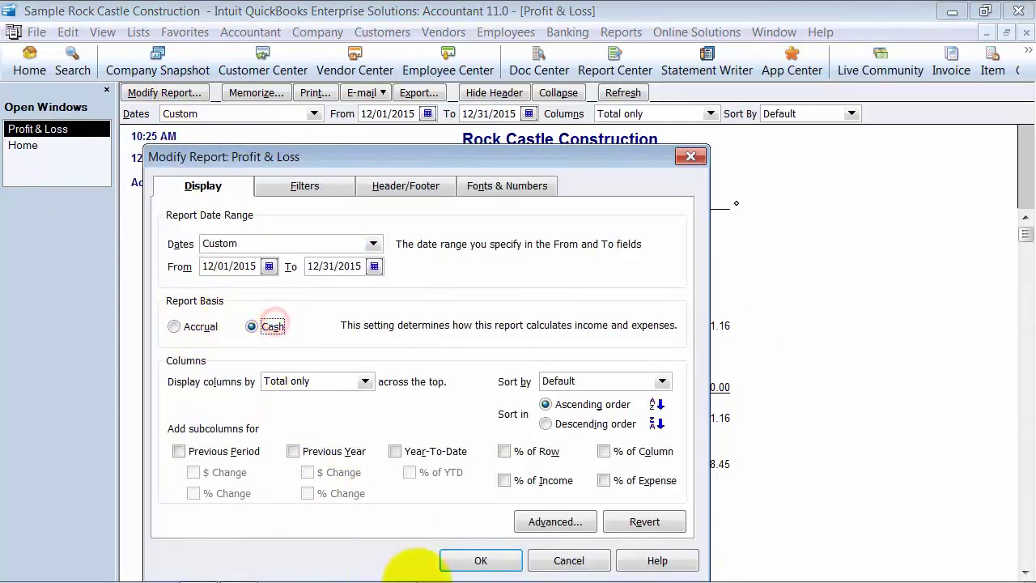
click(460, 559)
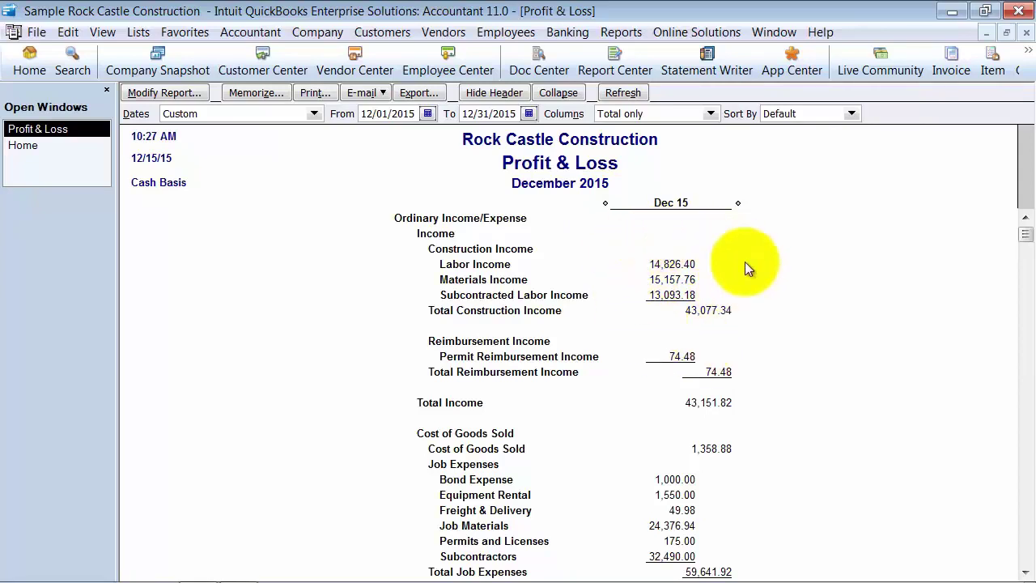
click(702, 310)
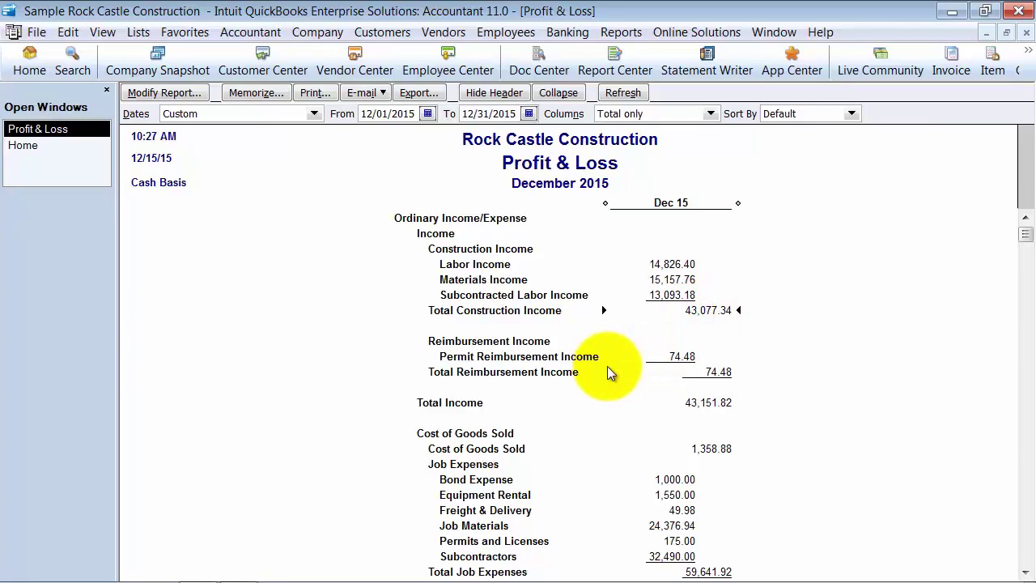
scroll(609, 373, down, 9)
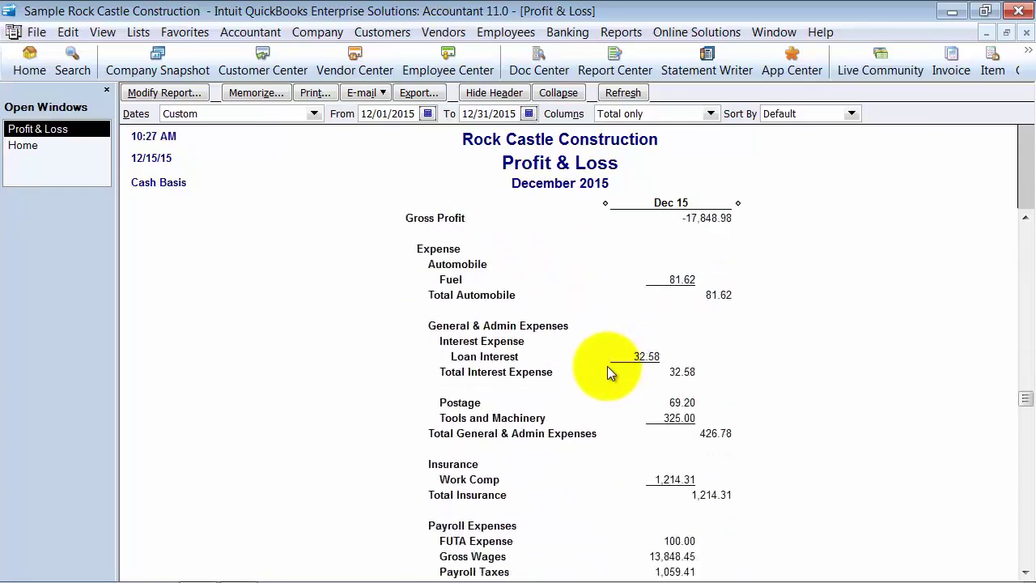
scroll(609, 373, down, 8)
click(709, 435)
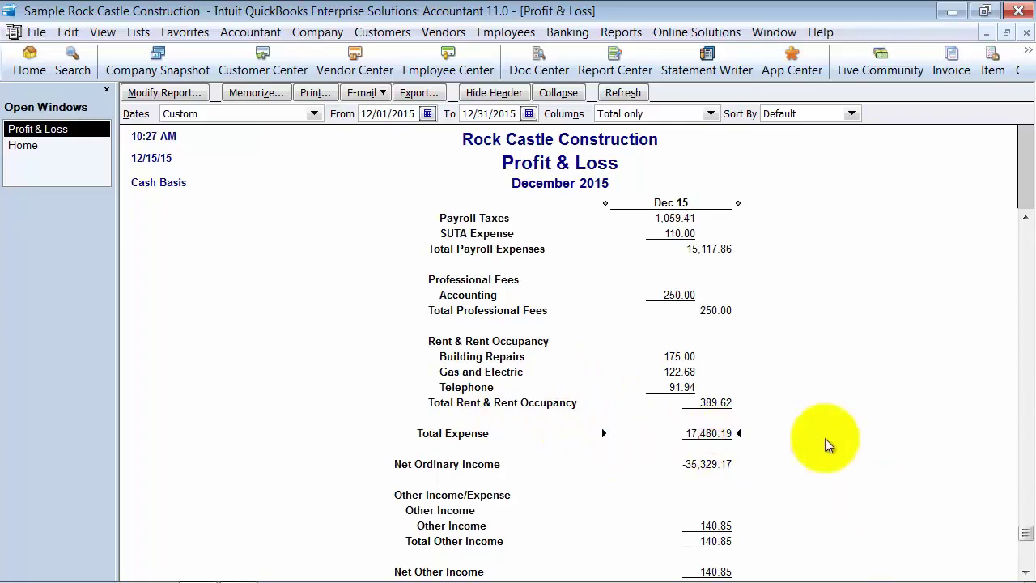
scroll(825, 438, up, 13)
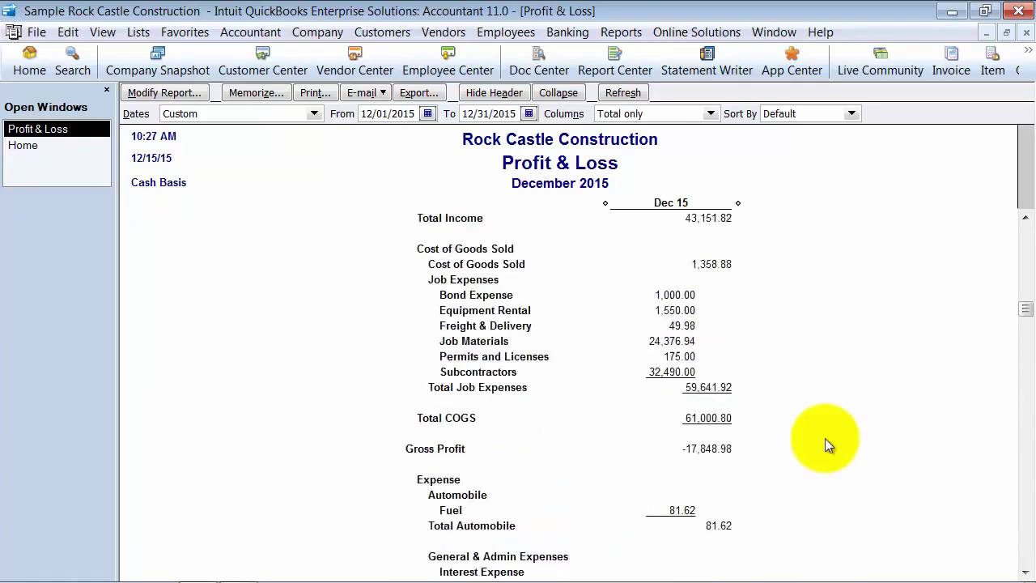
scroll(825, 438, up, 4)
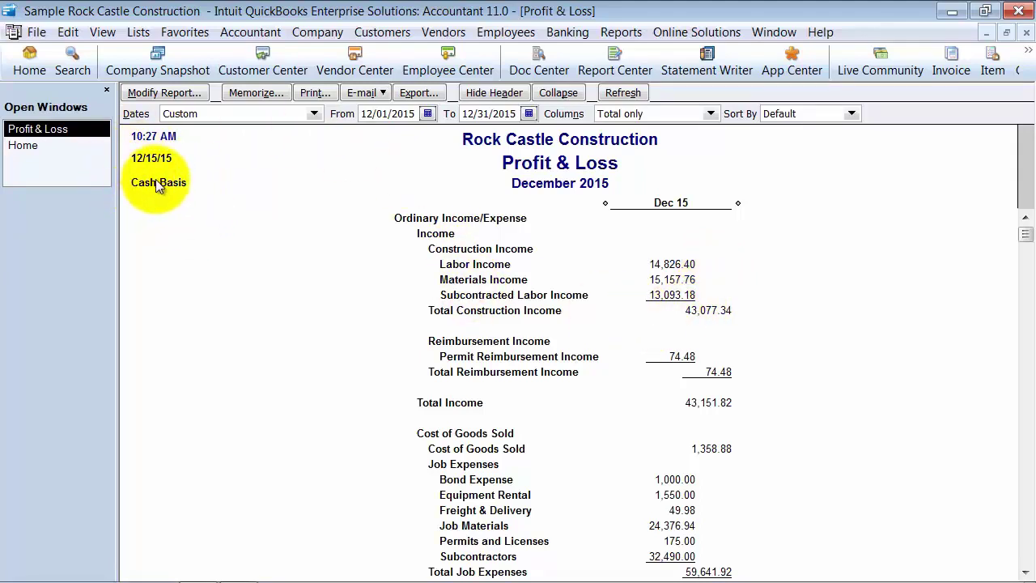
- Open the Sales by Rep Summary report from the Reports > Sales menu
click(608, 31)
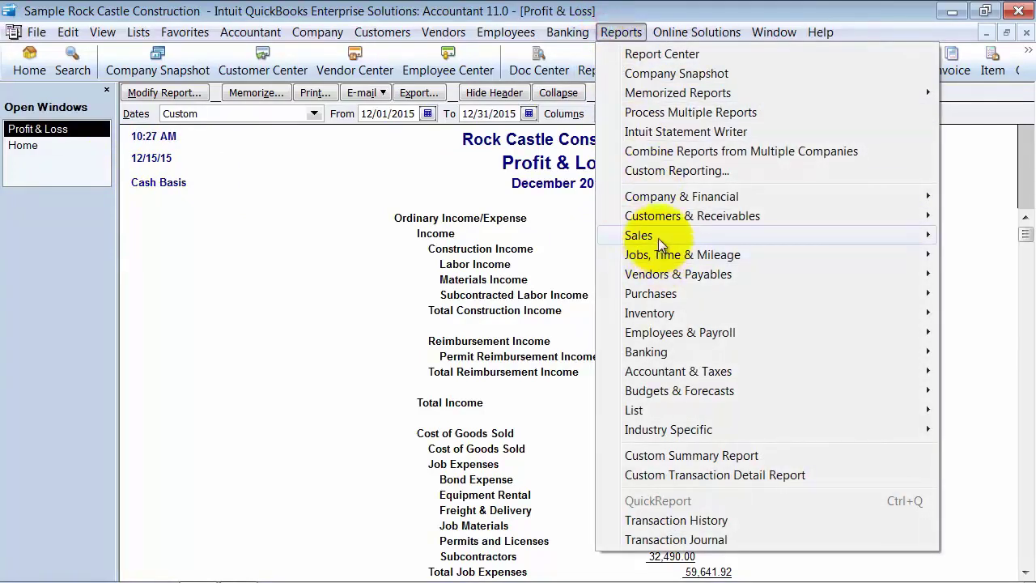
mouse_move(660, 242)
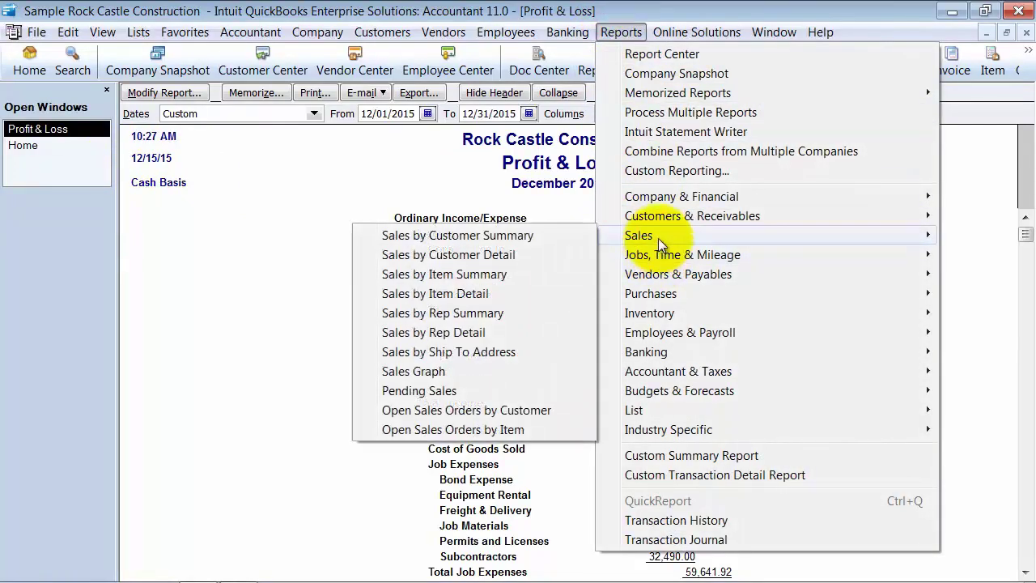
click(496, 316)
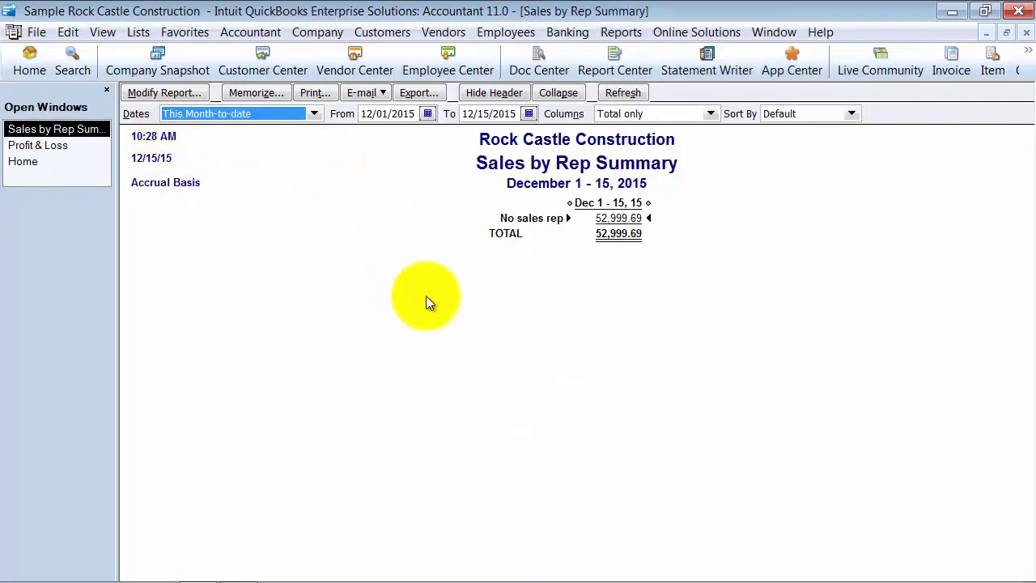
click(628, 219)
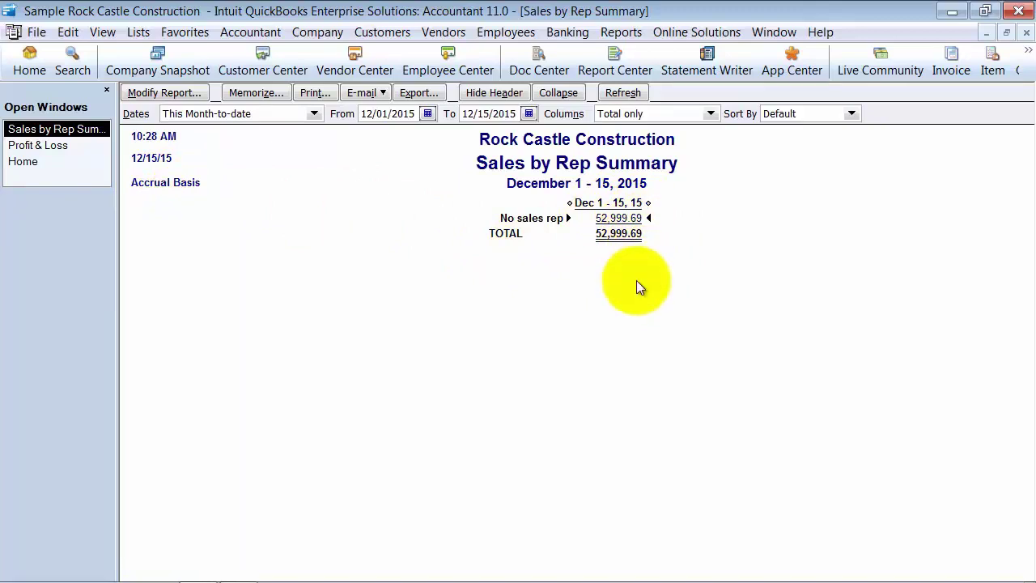
- Switch the Sales by Rep Summary Report Basis to Cash, then close that report window
click(164, 92)
click(252, 325)
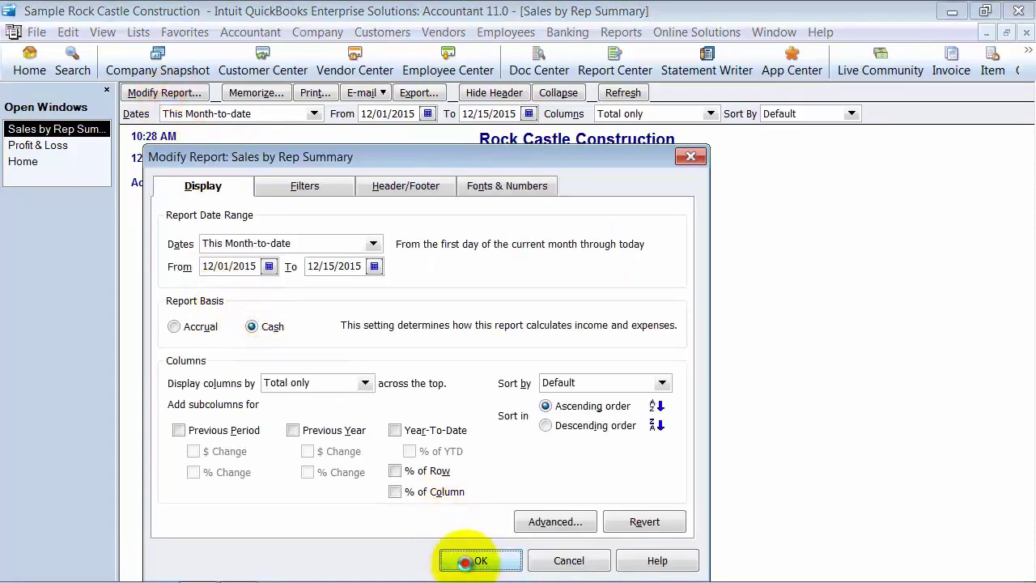
click(475, 561)
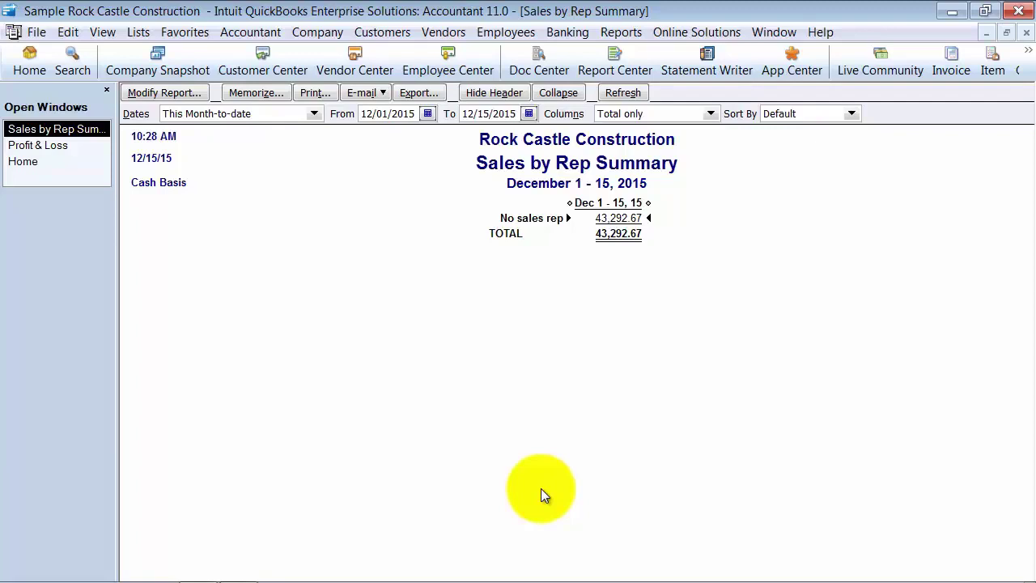
click(1027, 32)
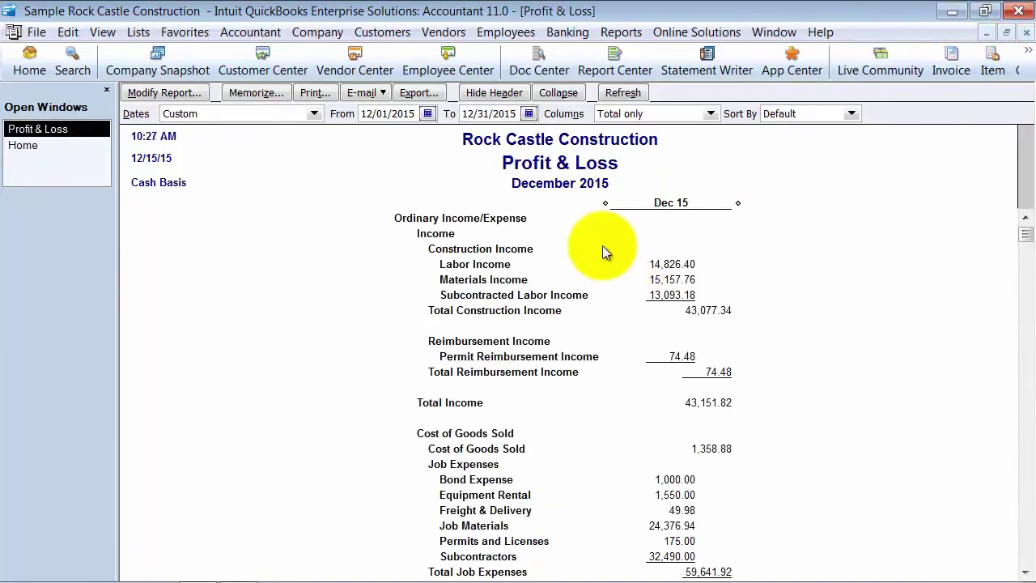